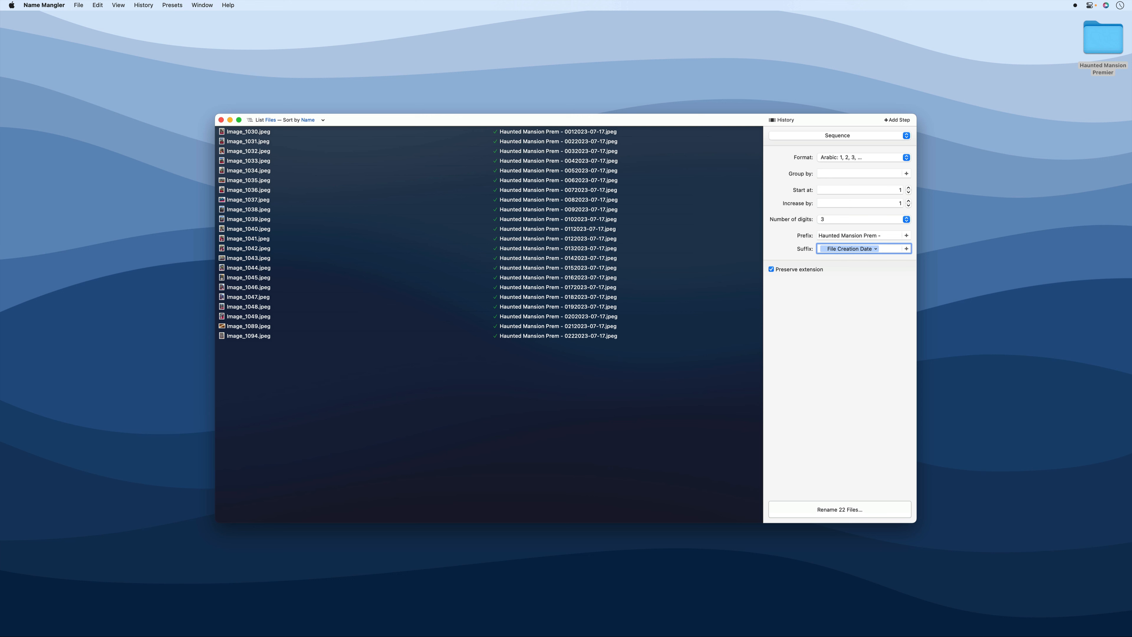
Step: Start the suffix with a hyphen and replace its File Creation Date with the Content Type file metadata
{"action": "type", "text": "-"}
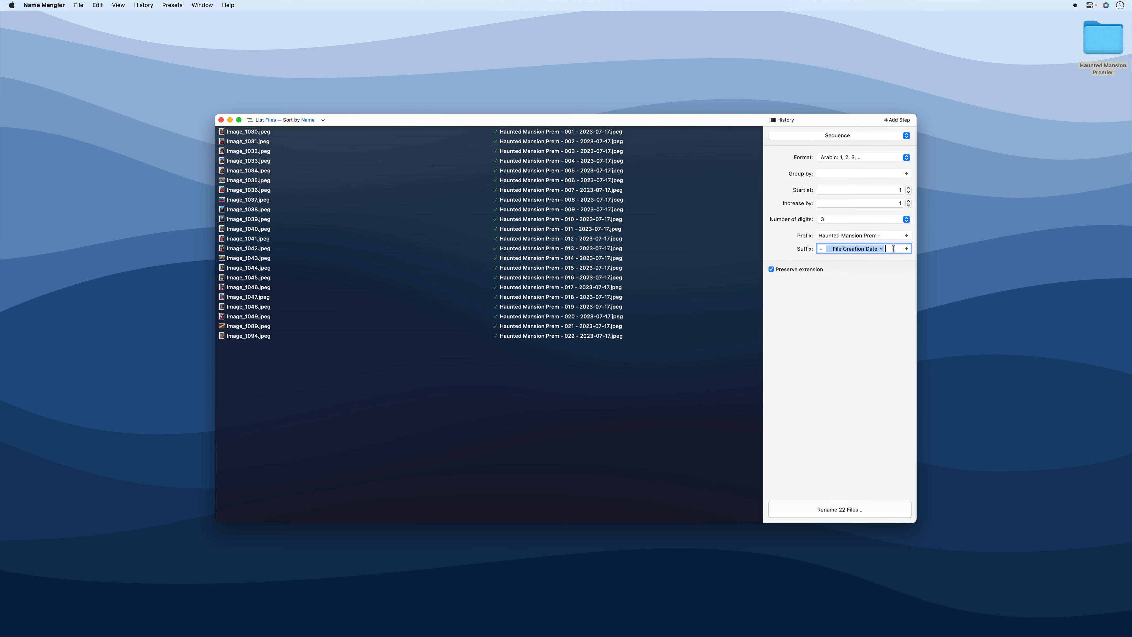
{"action": "key", "text": "BackSpace"}
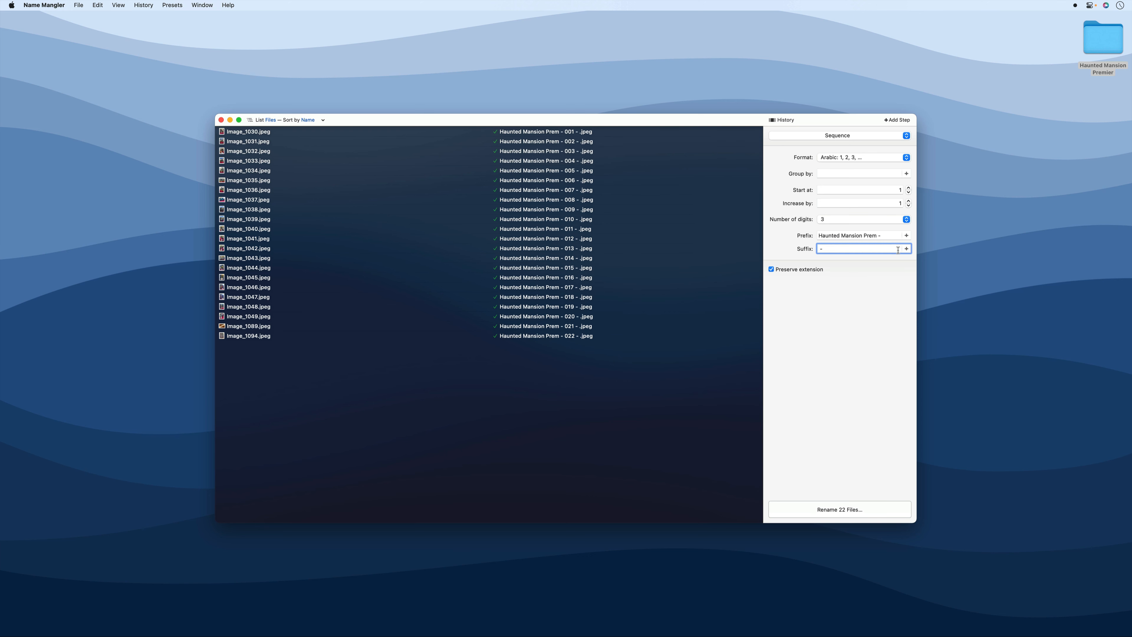
{"action": "left_click", "coordinate": [906, 248]}
{"action": "mouse_move", "coordinate": [920, 301]}
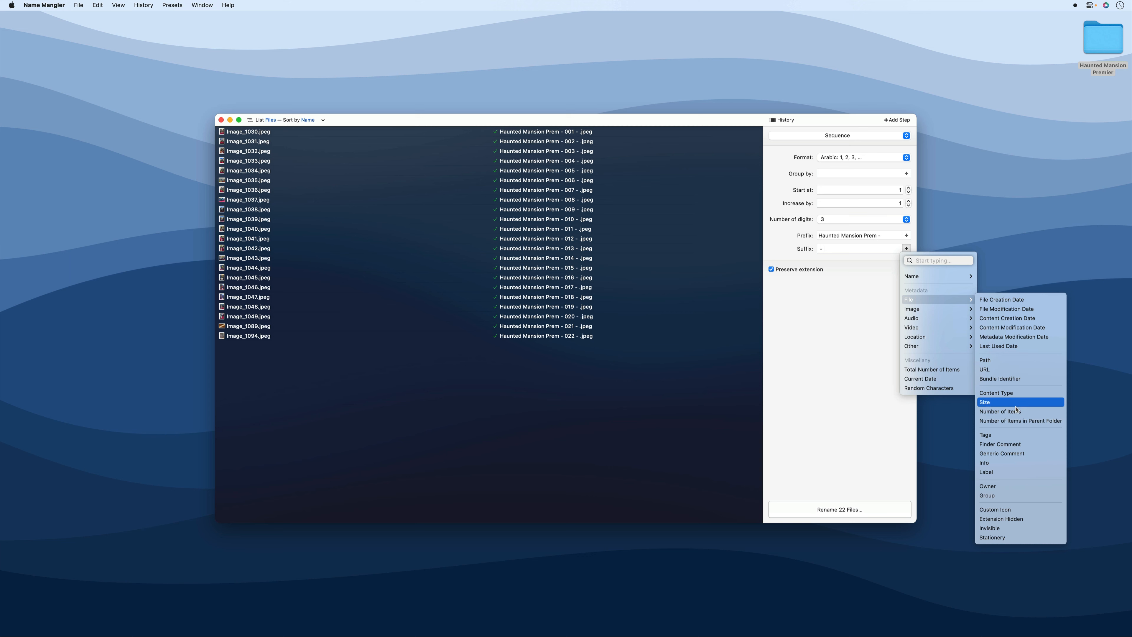
{"action": "left_click", "coordinate": [1011, 394]}
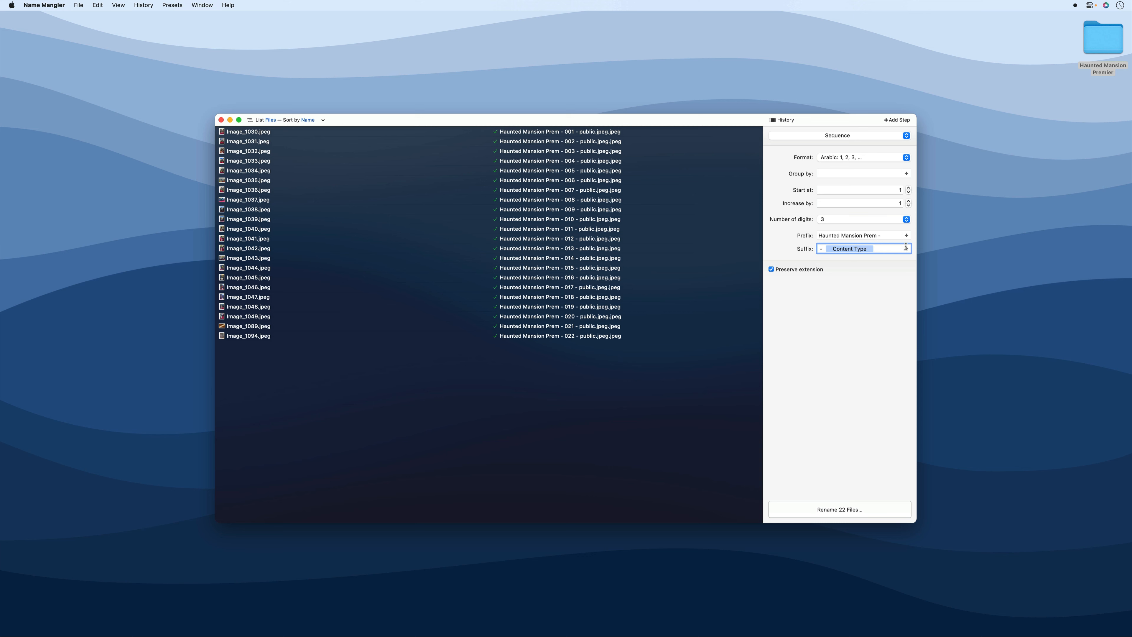
Step: Replace the suffix's Content Type with the image Height and Width, separated by "x" and enclosed in parentheses
{"action": "key", "text": "BackSpace"}
{"action": "left_click", "coordinate": [906, 248]}
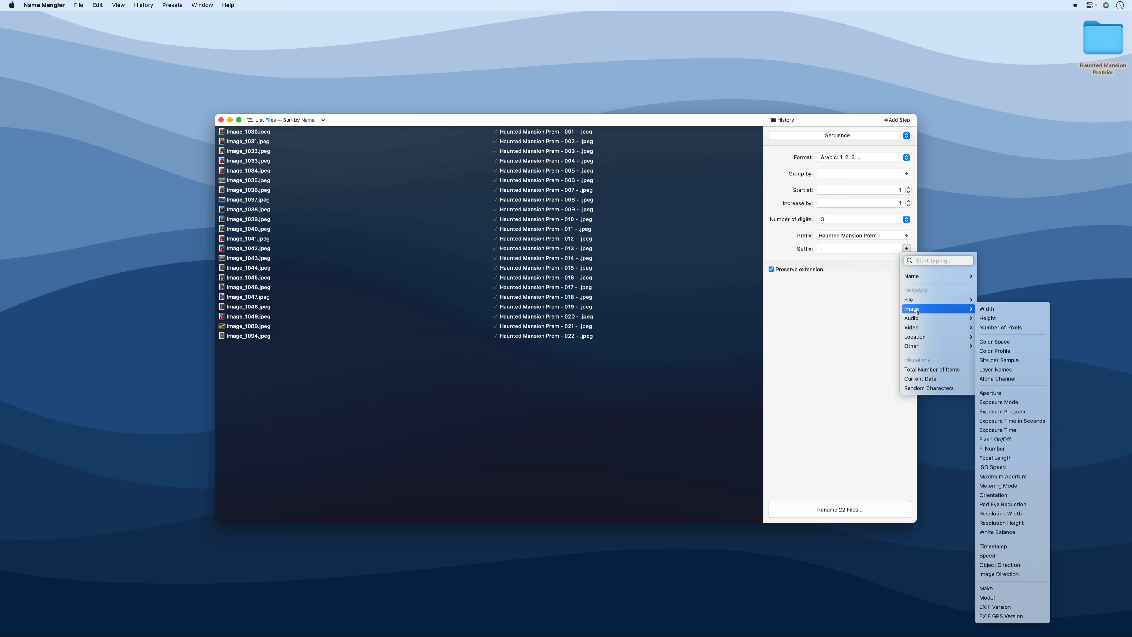
{"action": "left_click", "coordinate": [992, 319]}
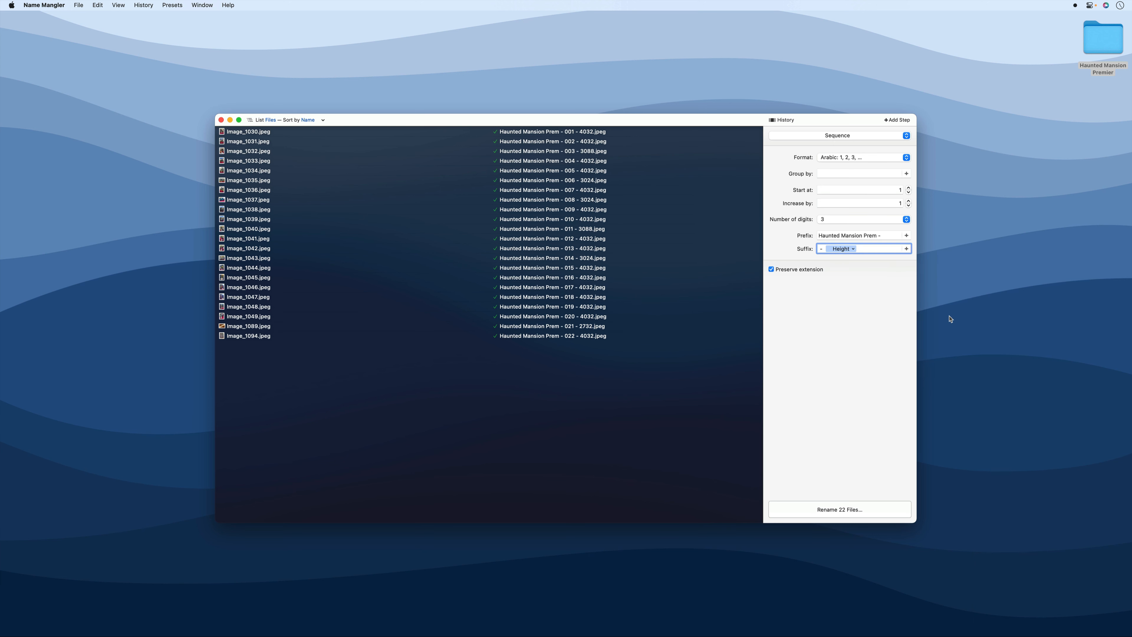
{"action": "type", "text": "x"}
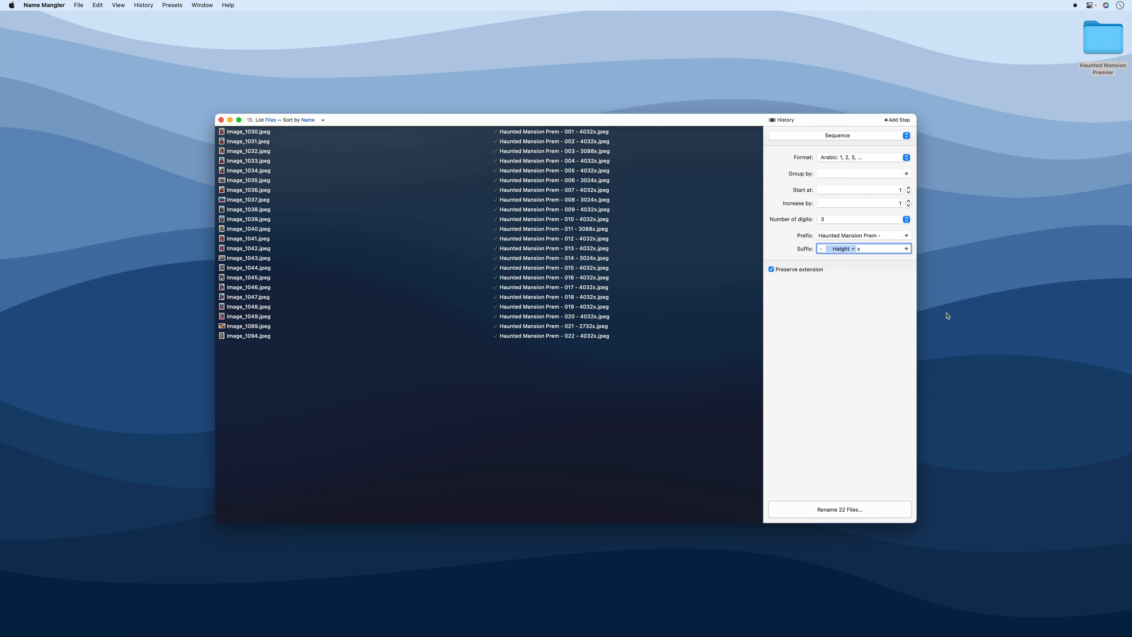
{"action": "left_click", "coordinate": [906, 248]}
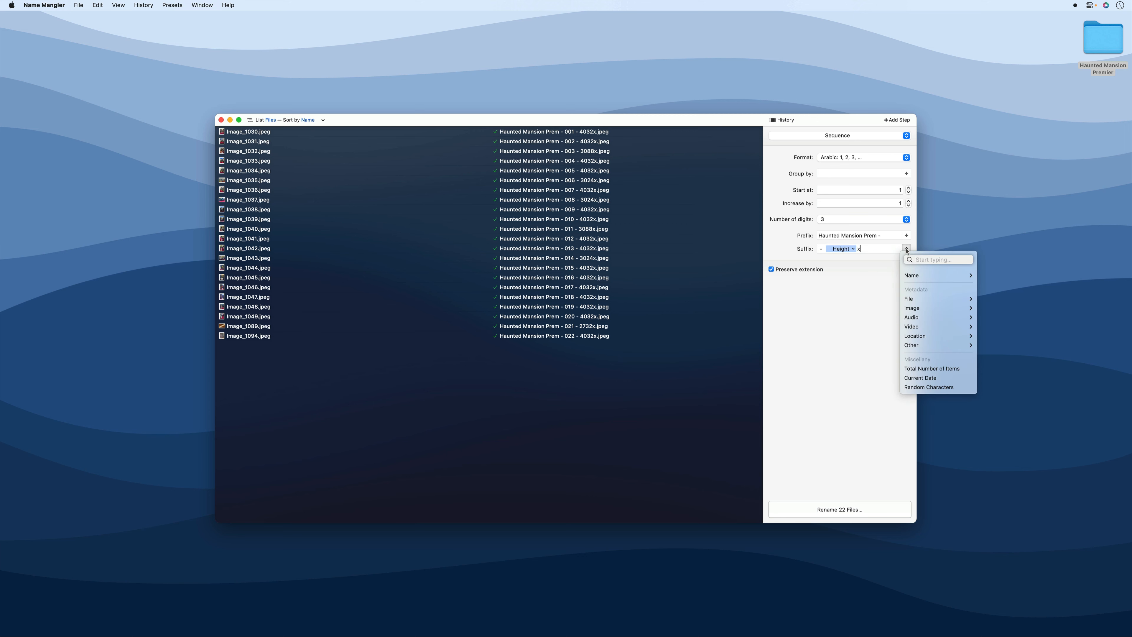
{"action": "left_click", "coordinate": [986, 307]}
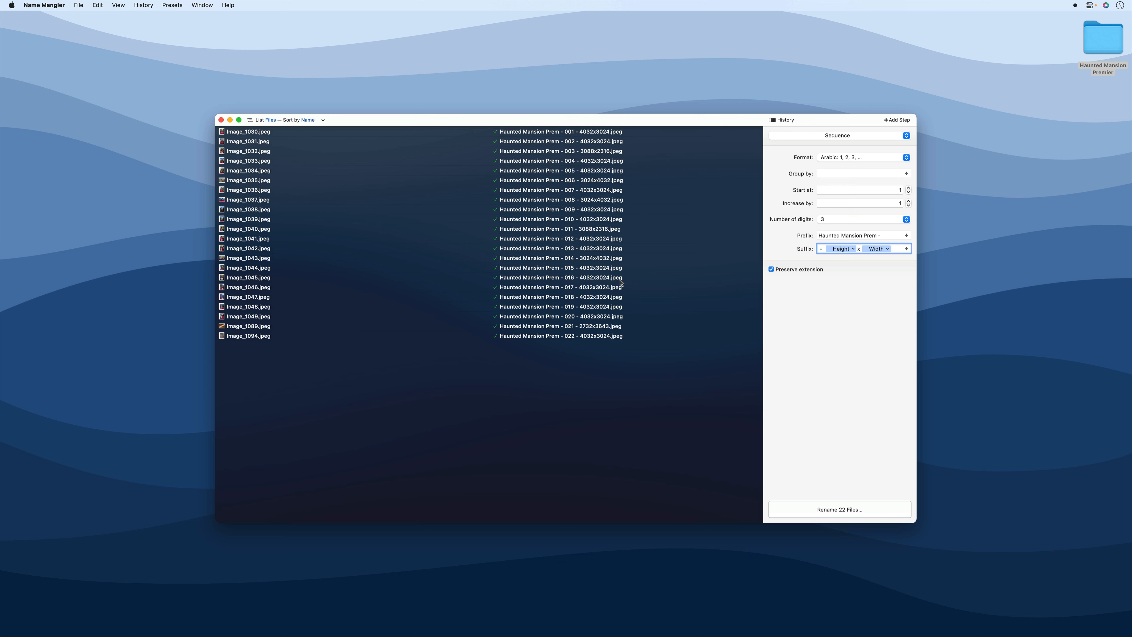
{"action": "type", "text": ")"}
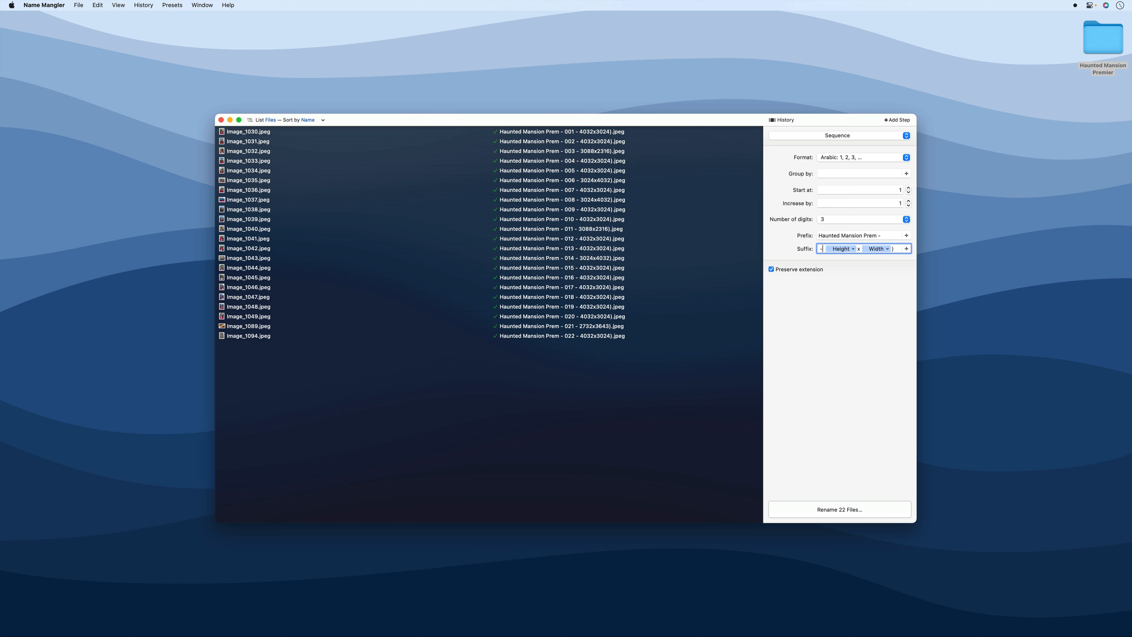
{"action": "type", "text": "("}
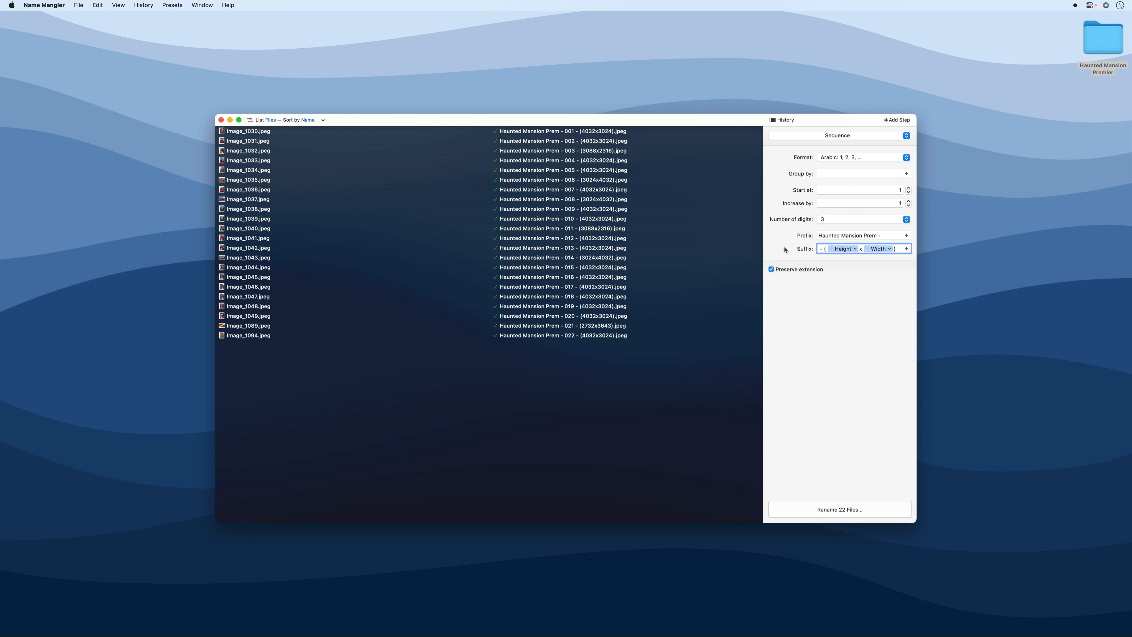
{"action": "left_click", "coordinate": [907, 249]}
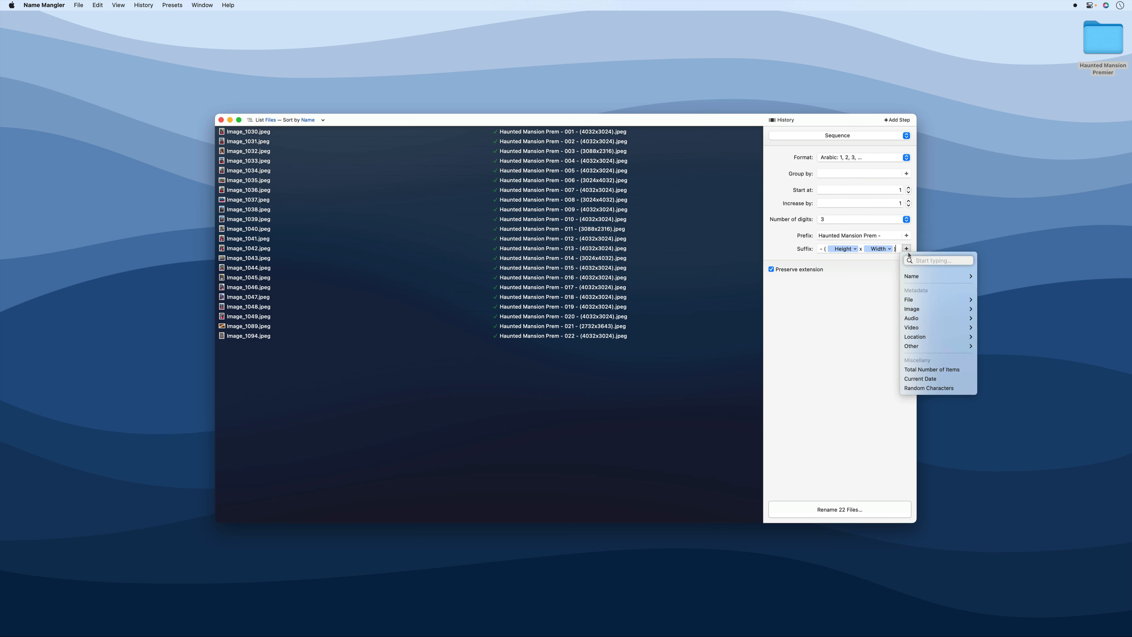
{"action": "mouse_move", "coordinate": [930, 317]}
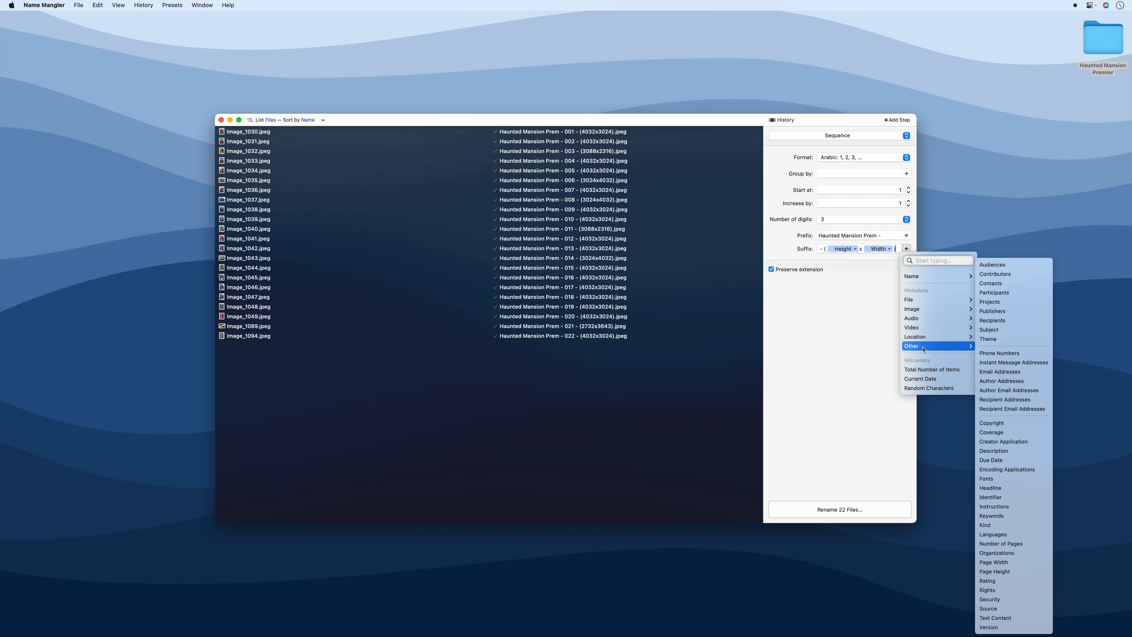
{"action": "left_click", "coordinate": [797, 408]}
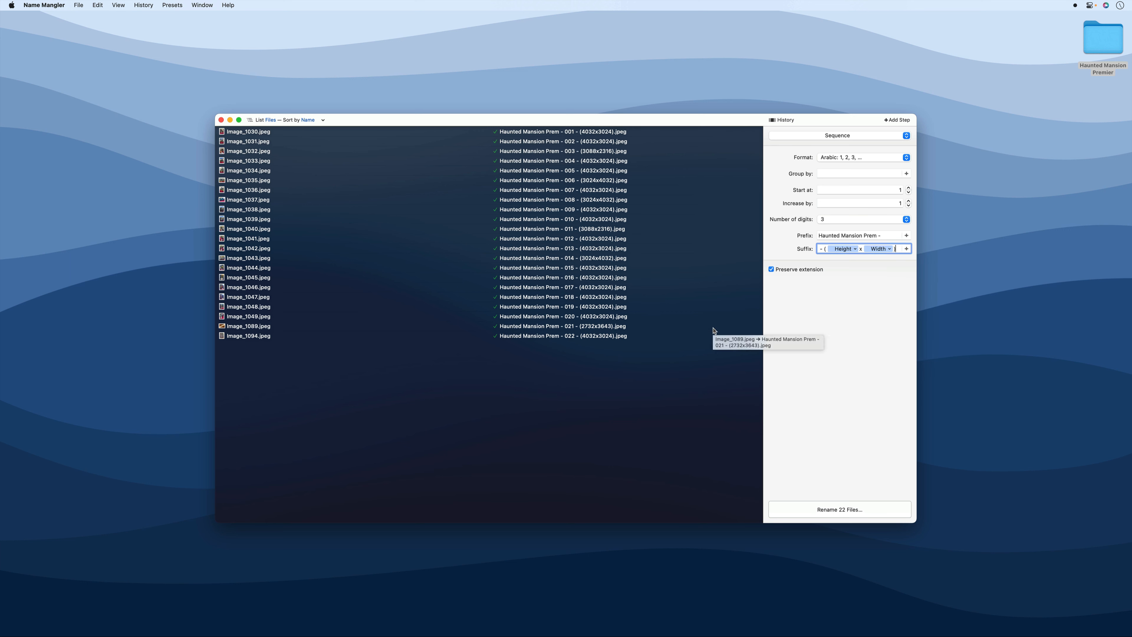
Step: Add a Find and Replace step that changes "Prem" to "Premier", and rename all 22 files
{"action": "left_click", "coordinate": [891, 121]}
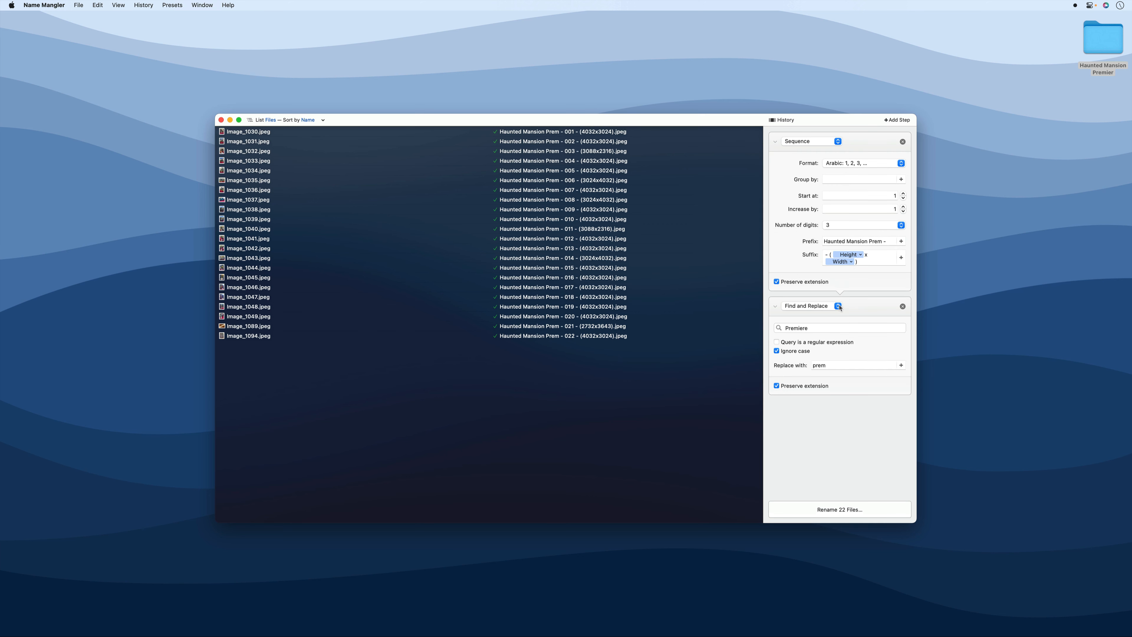
{"action": "left_click", "coordinate": [820, 327]}
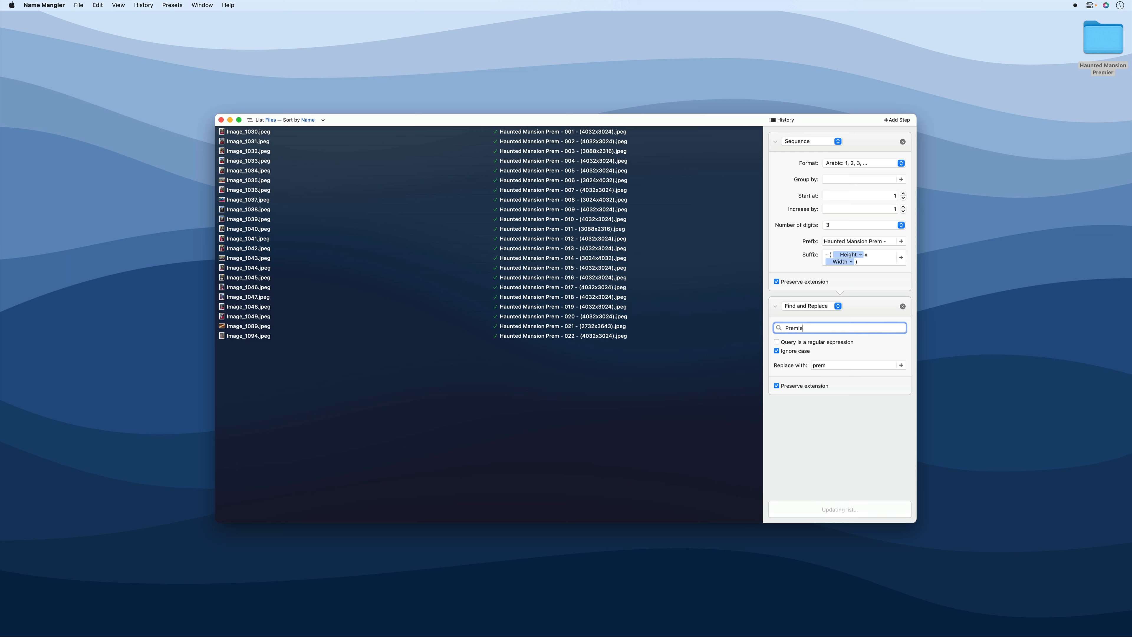
{"action": "key", "text": "BackSpace"}
{"action": "key", "text": "BackSpace"}
{"action": "key", "text": "BackSpace"}
{"action": "key", "text": "BackSpace"}
{"action": "key", "text": "BackSpace"}
{"action": "key", "text": "BackSpace"}
{"action": "key", "text": "BackSpace"}
{"action": "key", "text": "BackSpace"}
{"action": "type", "text": "Prem"}
{"action": "key", "text": "Tab"}
{"action": "key", "text": "Tab"}
{"action": "key", "text": "Tab"}
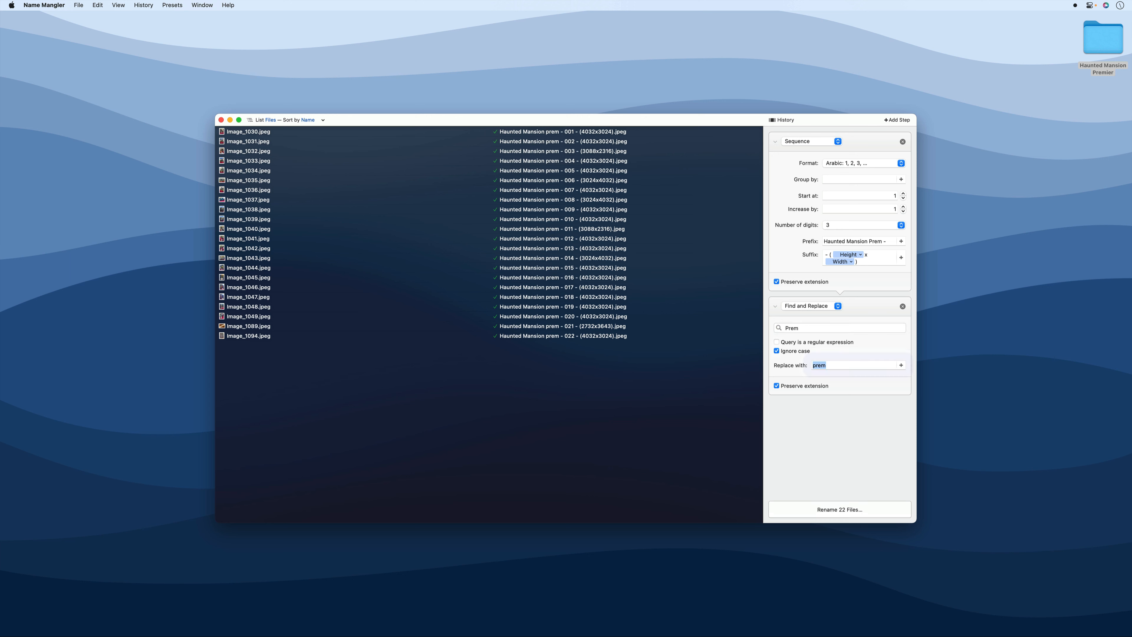
{"action": "type", "text": "Premier"}
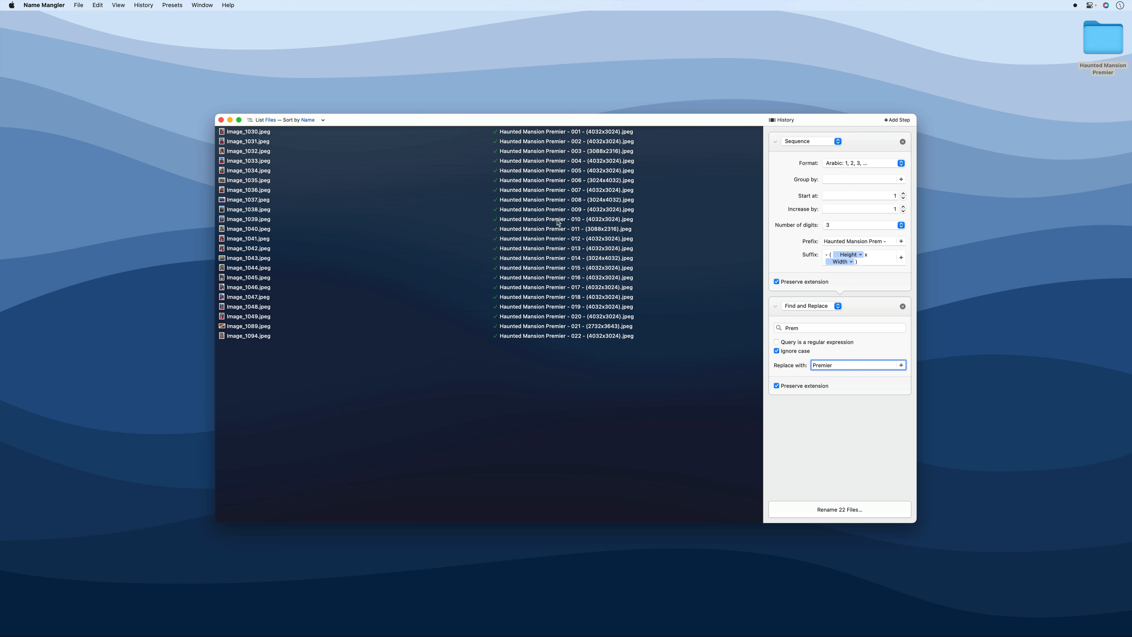
{"action": "left_click", "coordinate": [853, 512]}
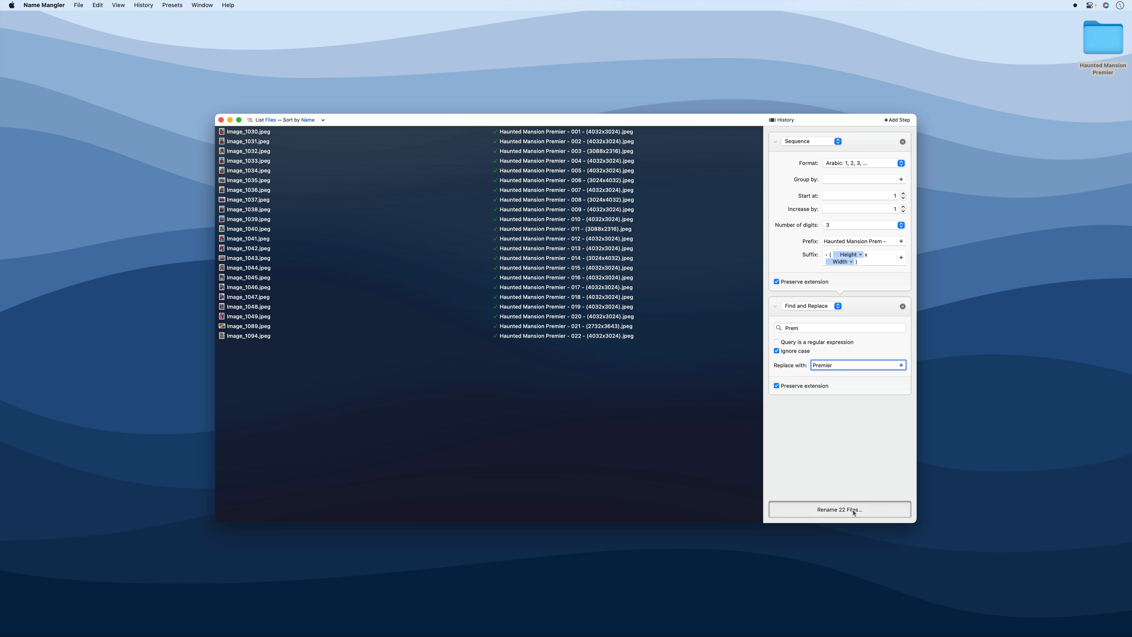
{"action": "left_click", "coordinate": [612, 217]}
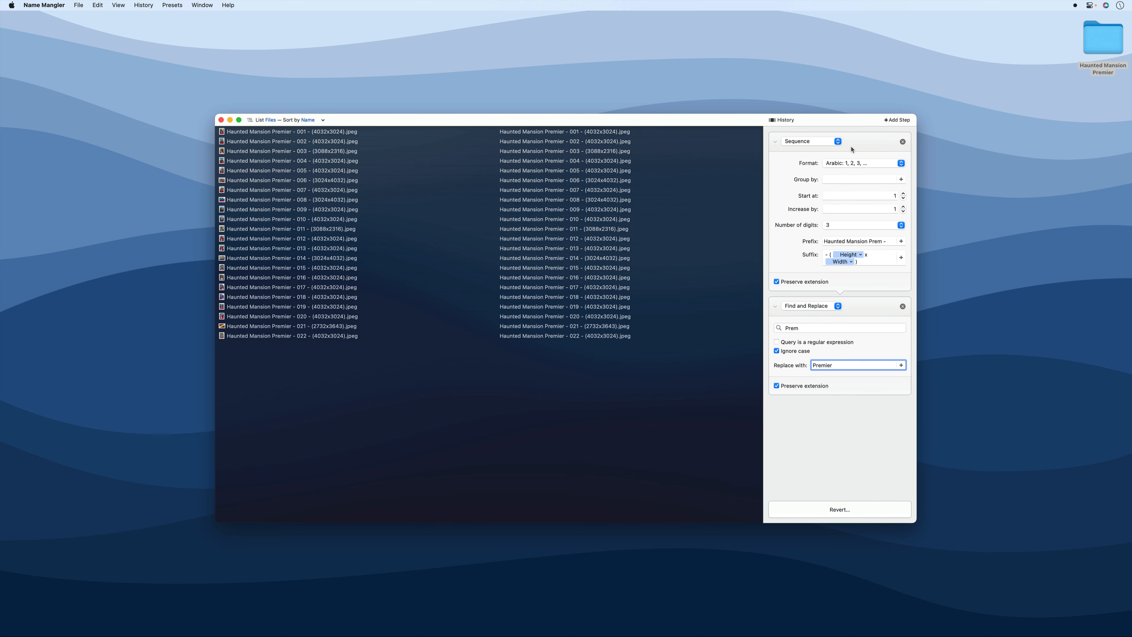
Step: Try Compose and Insert as the action of the first renaming step
{"action": "left_click", "coordinate": [839, 142]}
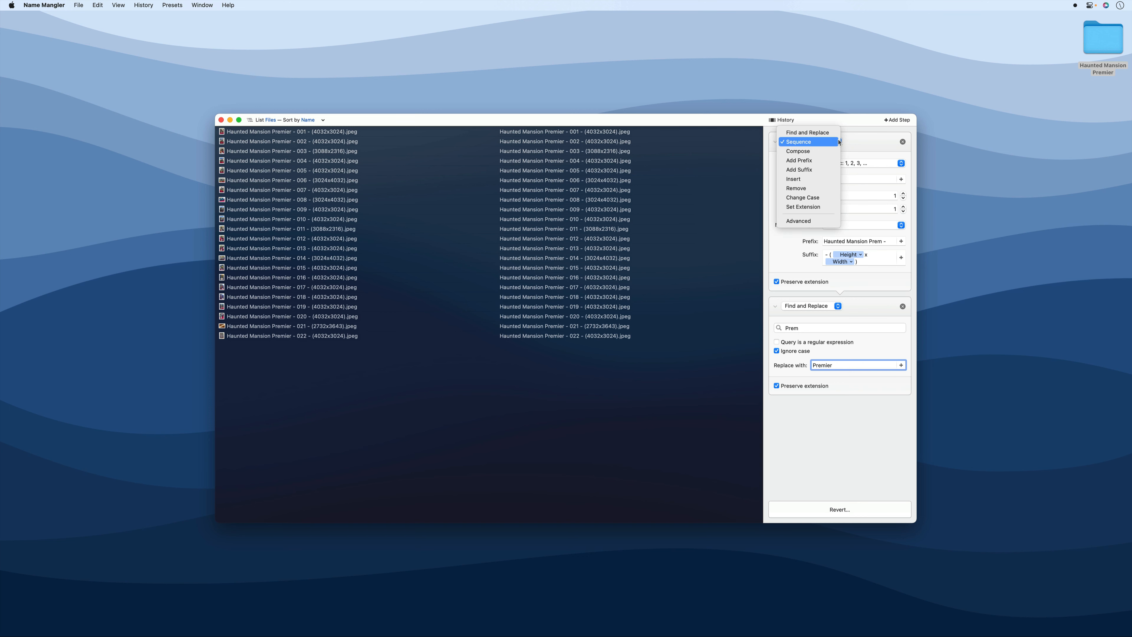
{"action": "left_click", "coordinate": [838, 142]}
{"action": "left_click", "coordinate": [837, 142]}
{"action": "left_click", "coordinate": [831, 151]}
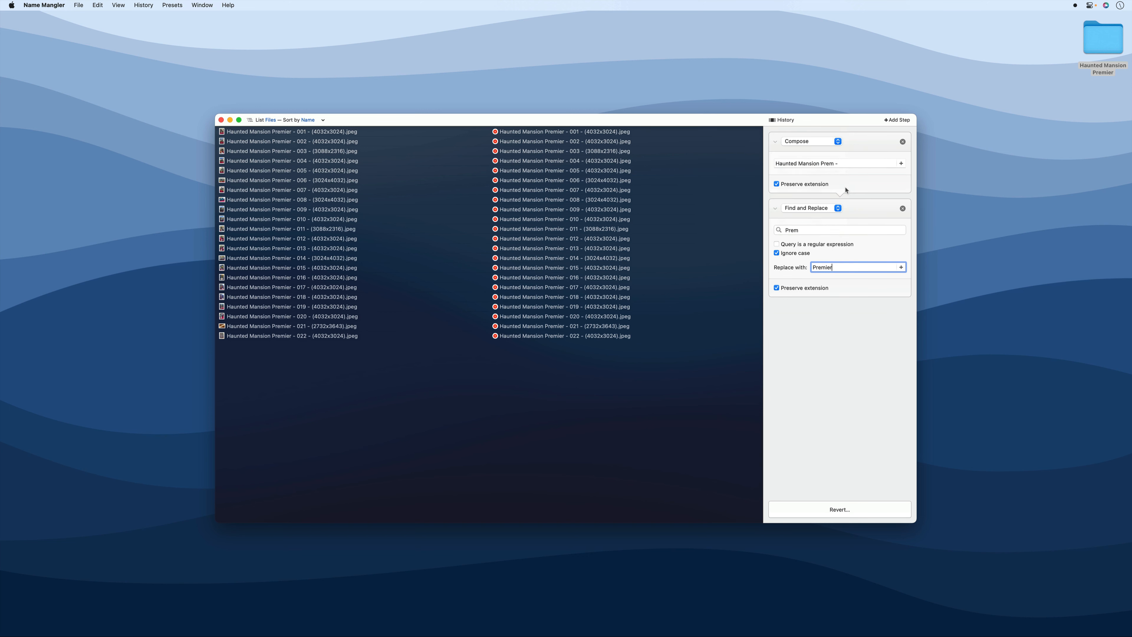
{"action": "left_click", "coordinate": [837, 142]}
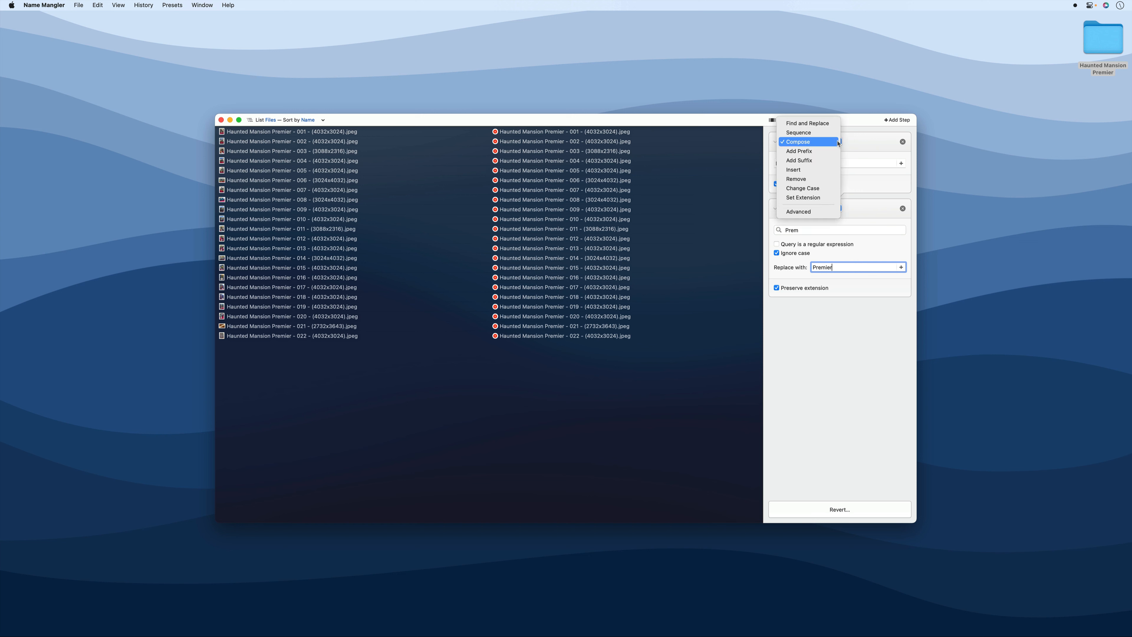
{"action": "left_click", "coordinate": [825, 171]}
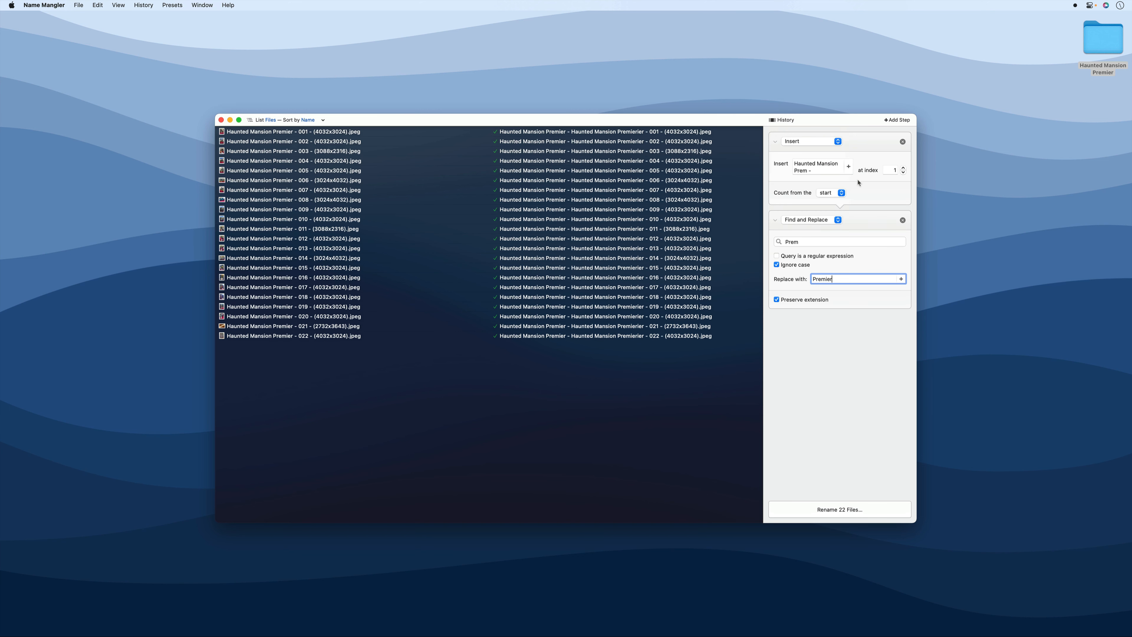
Step: Switch the first renaming step to Change Case, with the name changed to lowercase
{"action": "left_click", "coordinate": [838, 141]}
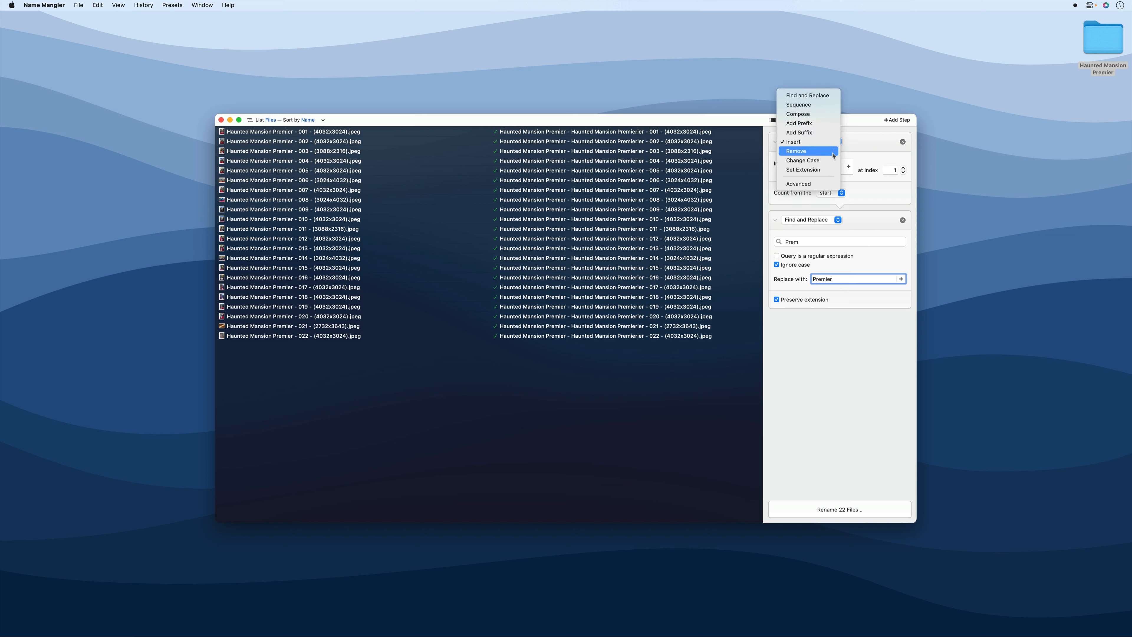
{"action": "left_click", "coordinate": [828, 161]}
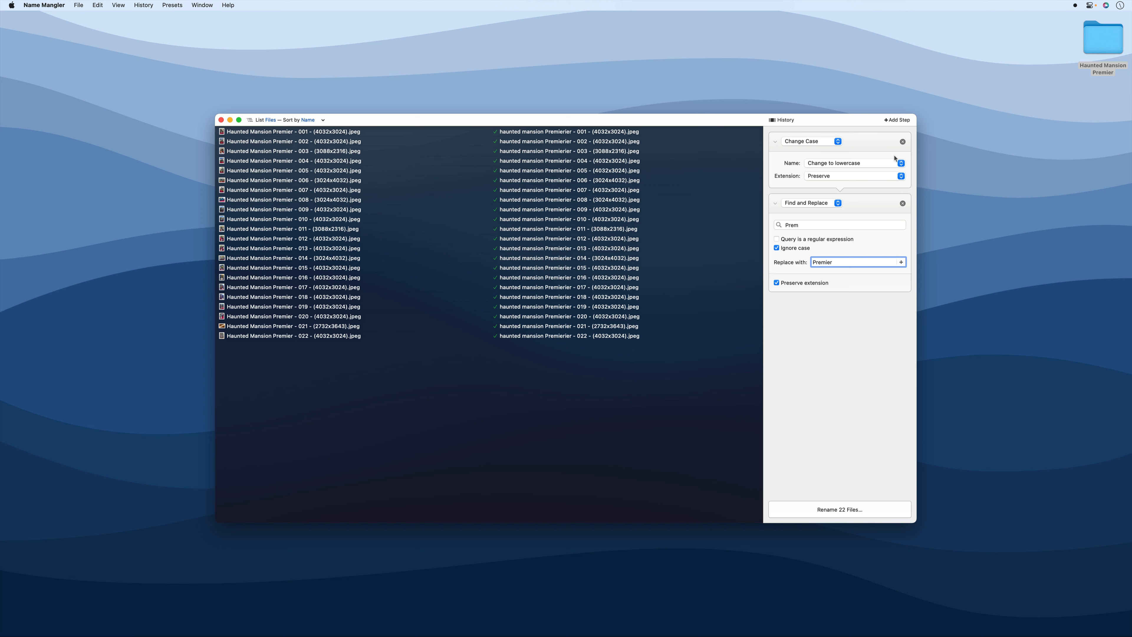
{"action": "left_click", "coordinate": [900, 162]}
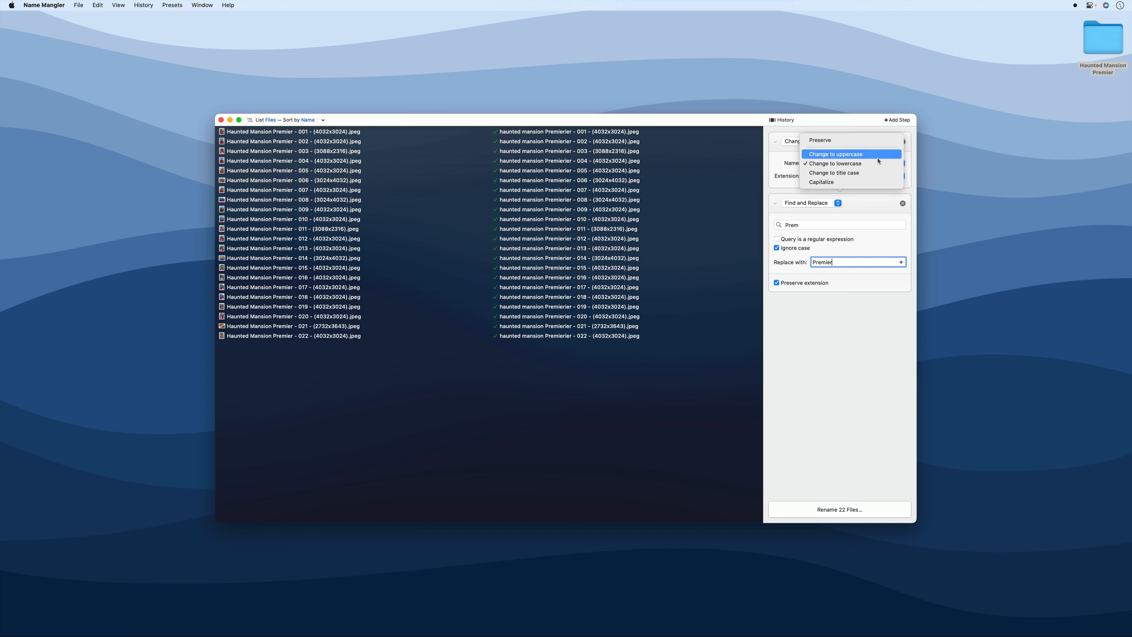
{"action": "left_click", "coordinate": [855, 163]}
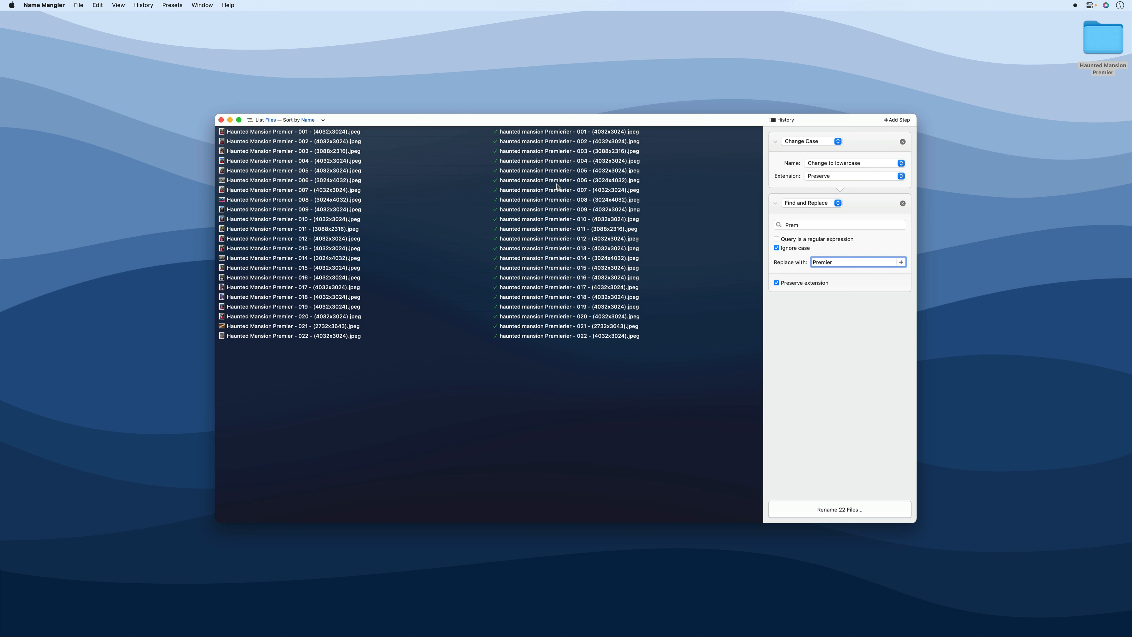
Step: Delete the Find and Replace step and rename the 22 files in lowercase
{"action": "left_click", "coordinate": [902, 203]}
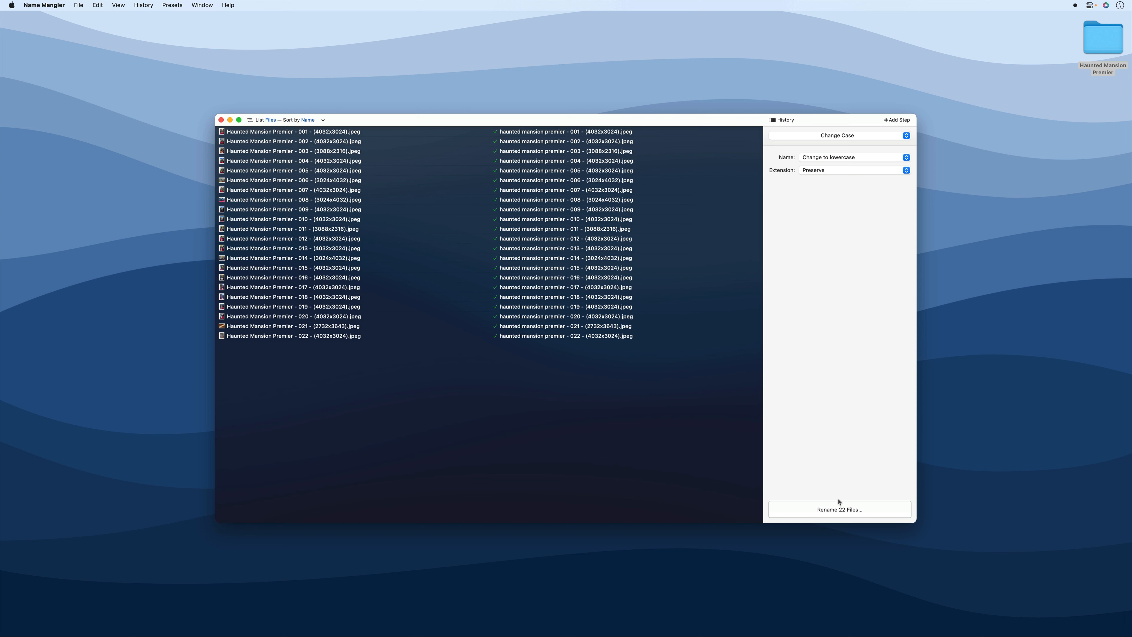
{"action": "left_click", "coordinate": [840, 509]}
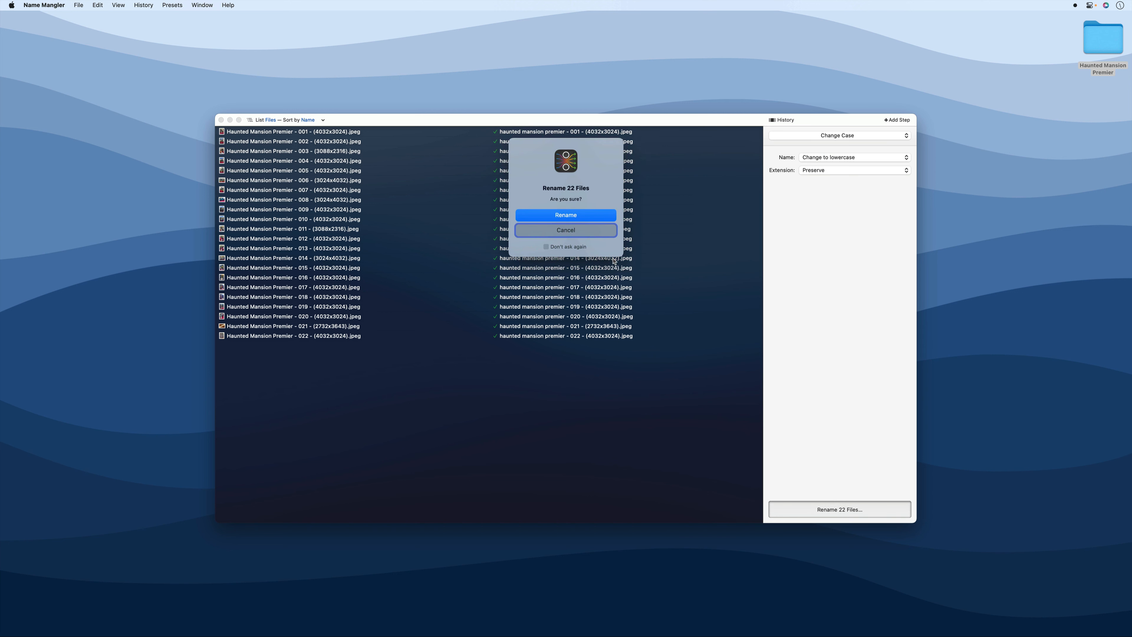
{"action": "left_click", "coordinate": [605, 215]}
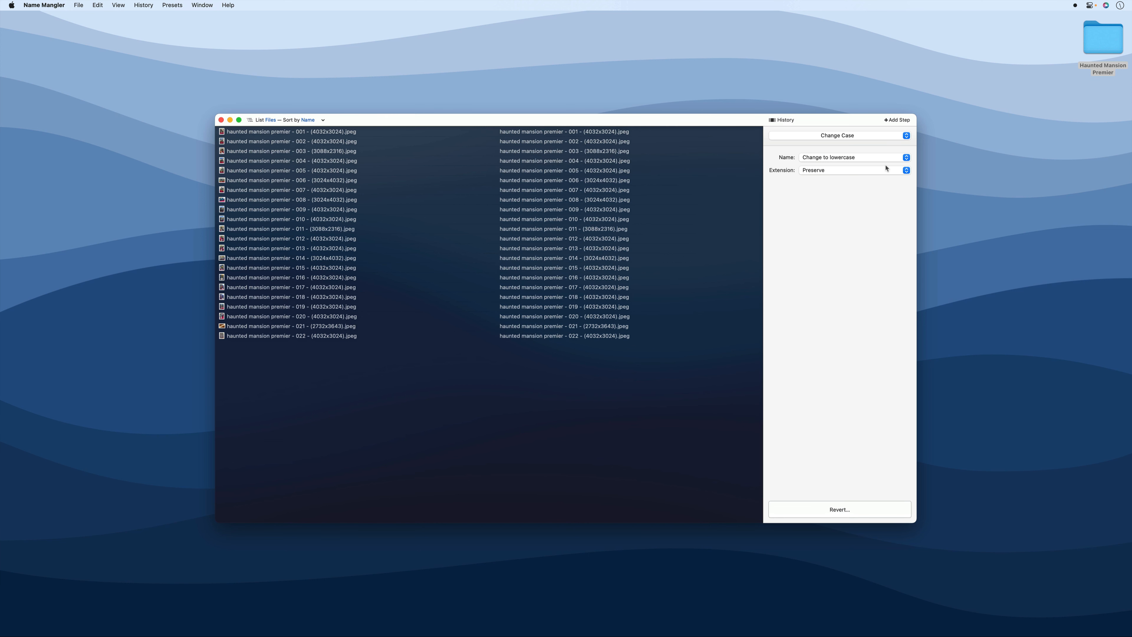
Step: Set the name's case change to title case and rename the 22 files
{"action": "left_click", "coordinate": [894, 158]}
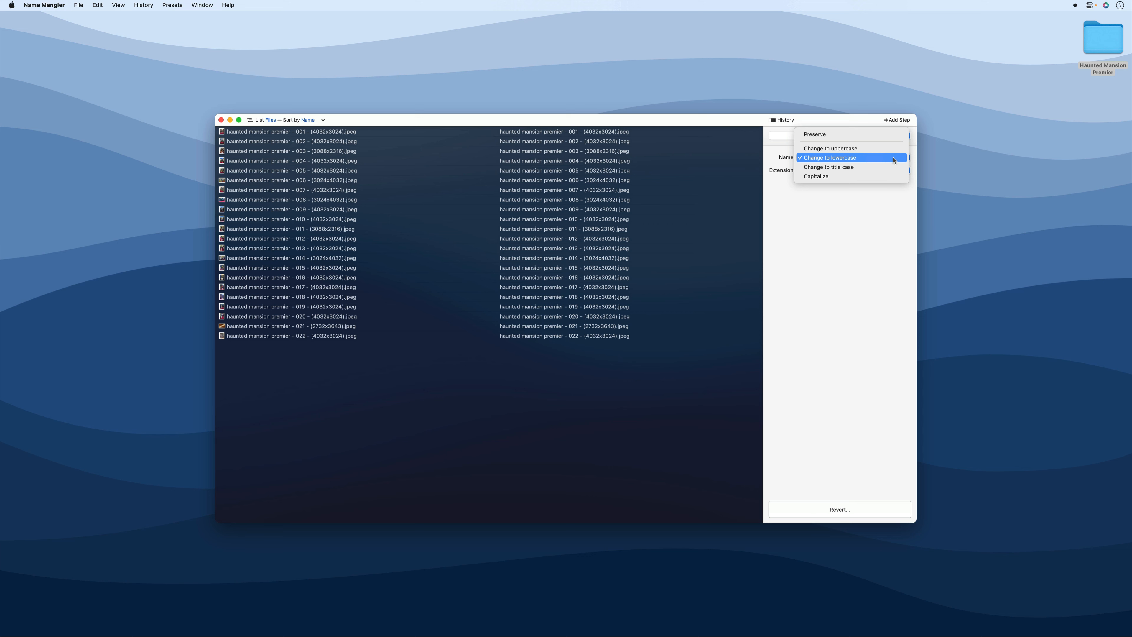
{"action": "left_click", "coordinate": [887, 167]}
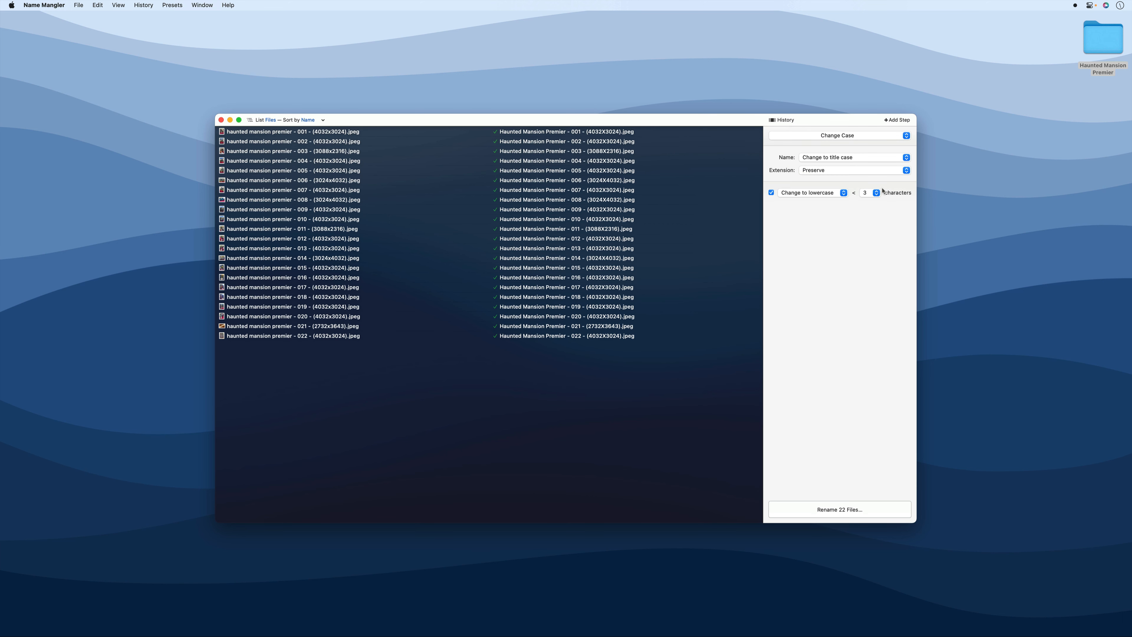
{"action": "left_click", "coordinate": [860, 513]}
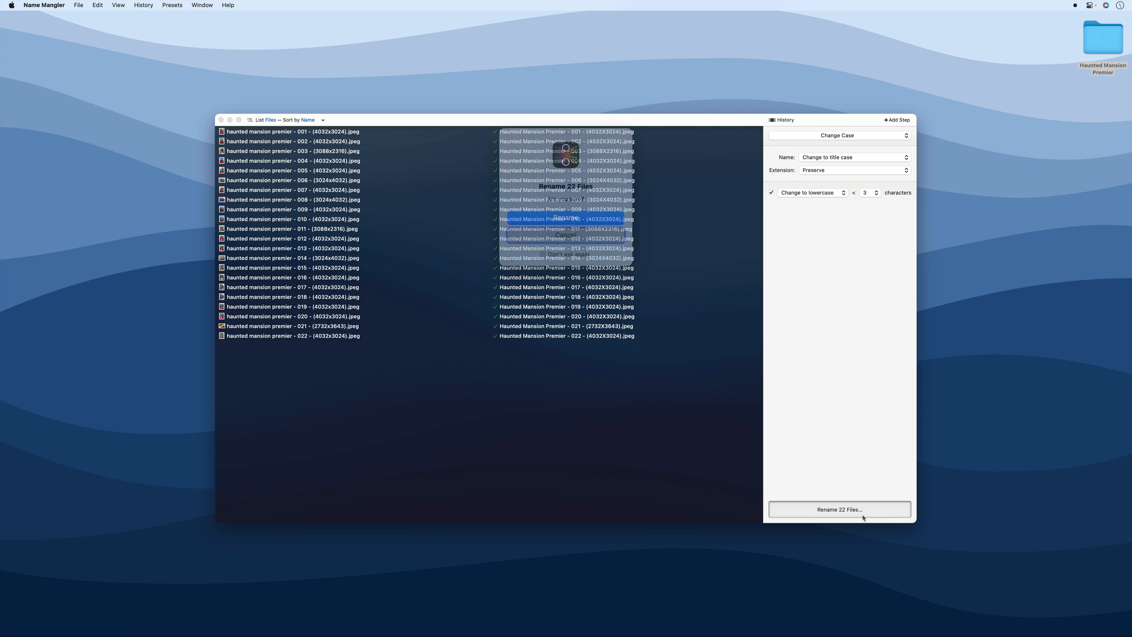
{"action": "left_click", "coordinate": [606, 217]}
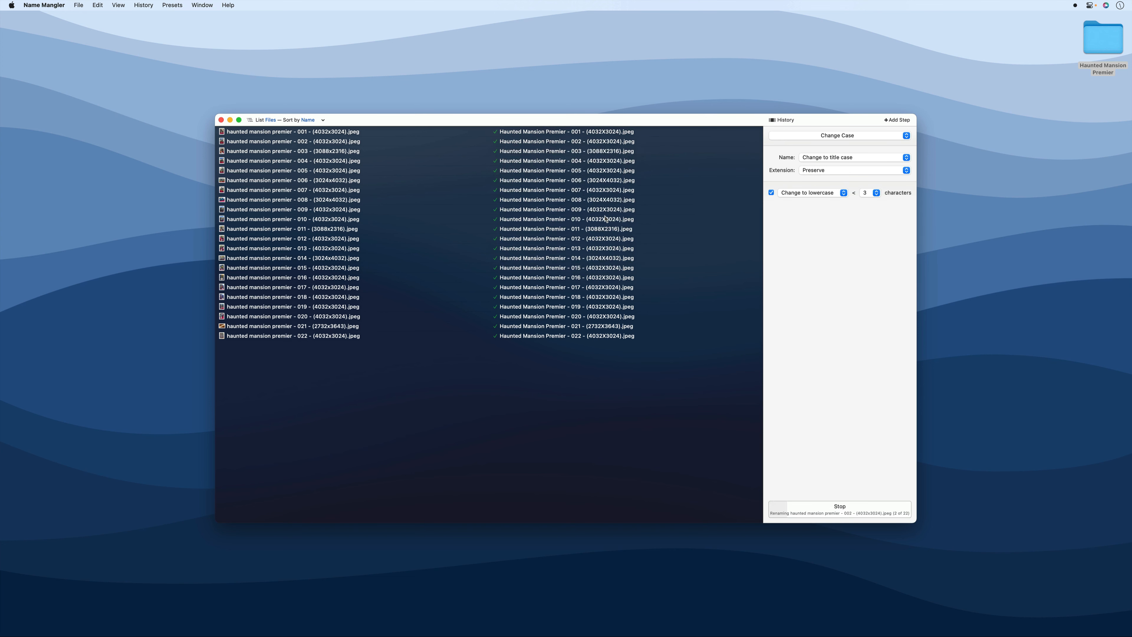
{"action": "left_click", "coordinate": [843, 158]}
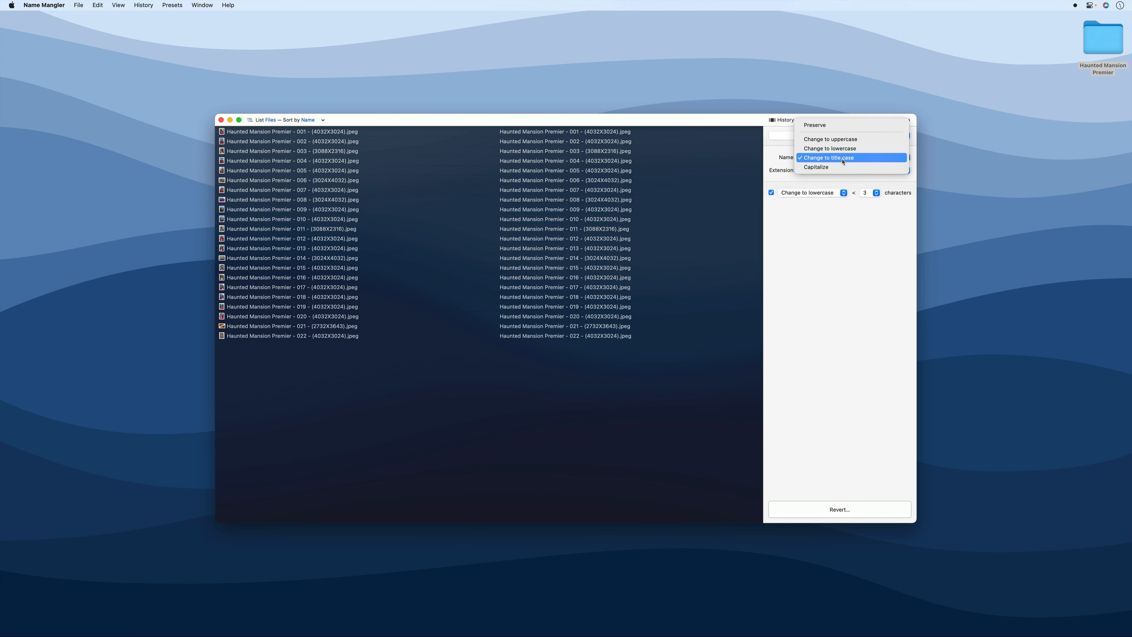
{"action": "left_click", "coordinate": [843, 160]}
Step: View the Set Extension action and switch the renaming step to Advanced
{"action": "left_click", "coordinate": [864, 136]}
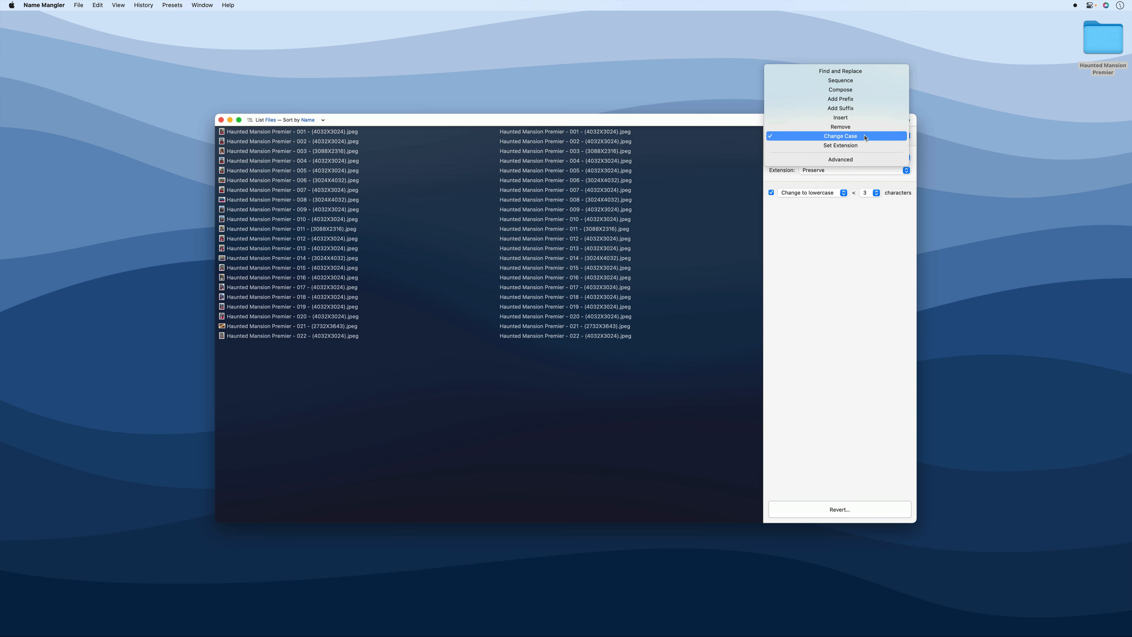
{"action": "left_click", "coordinate": [865, 146]}
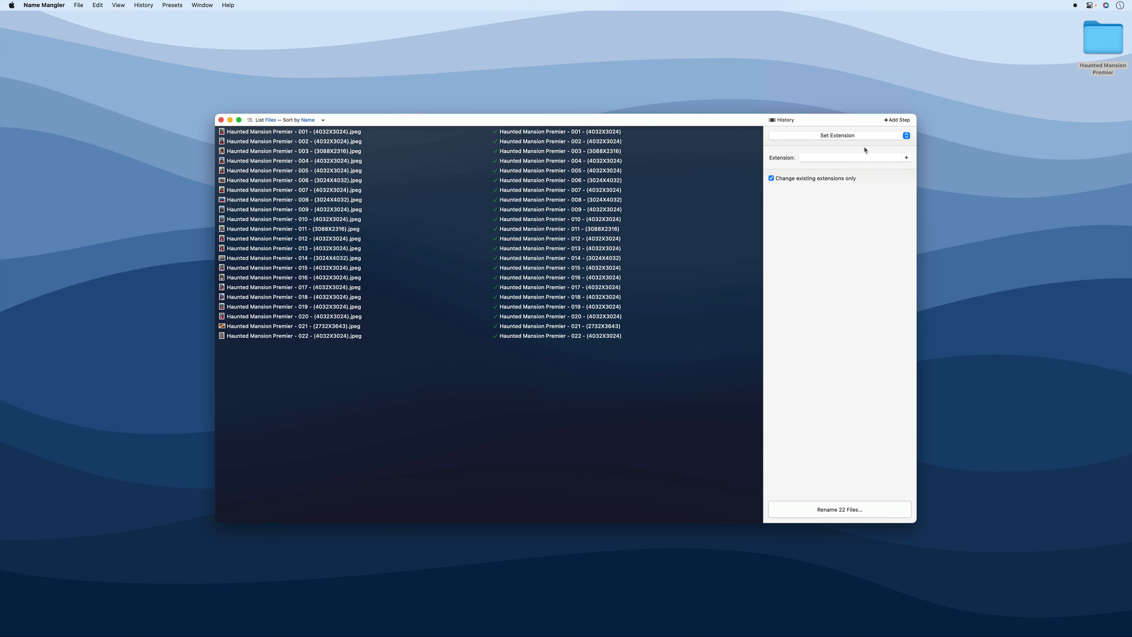
{"action": "left_click", "coordinate": [890, 136]}
{"action": "left_click", "coordinate": [880, 154]}
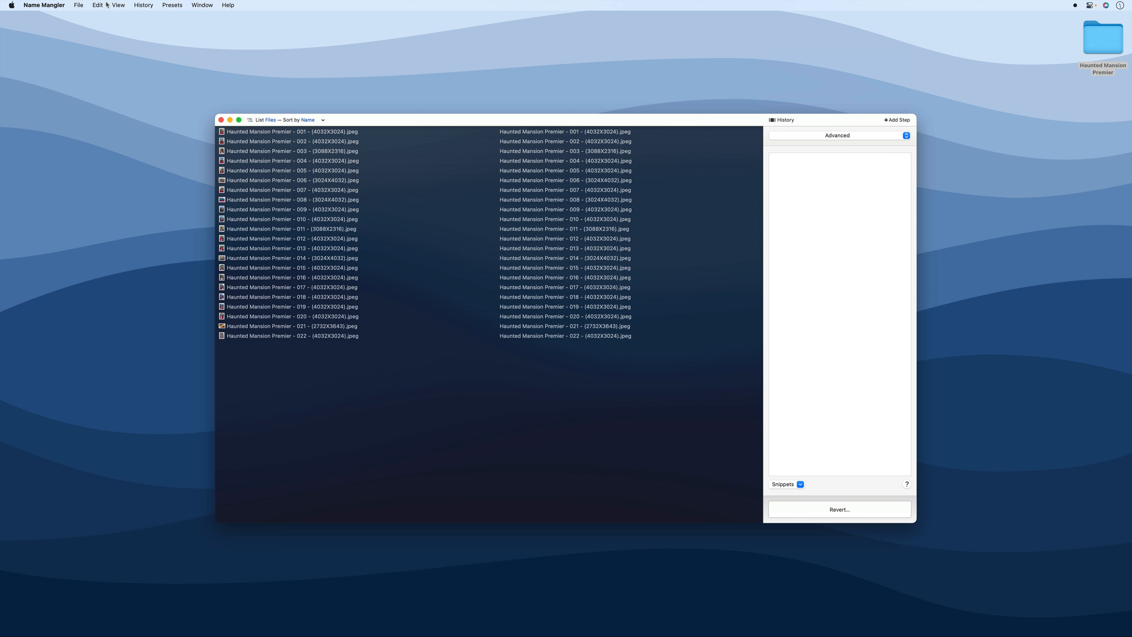
Step: Look through the file commands for creating a droplet or a context menu service
{"action": "left_click", "coordinate": [79, 5]}
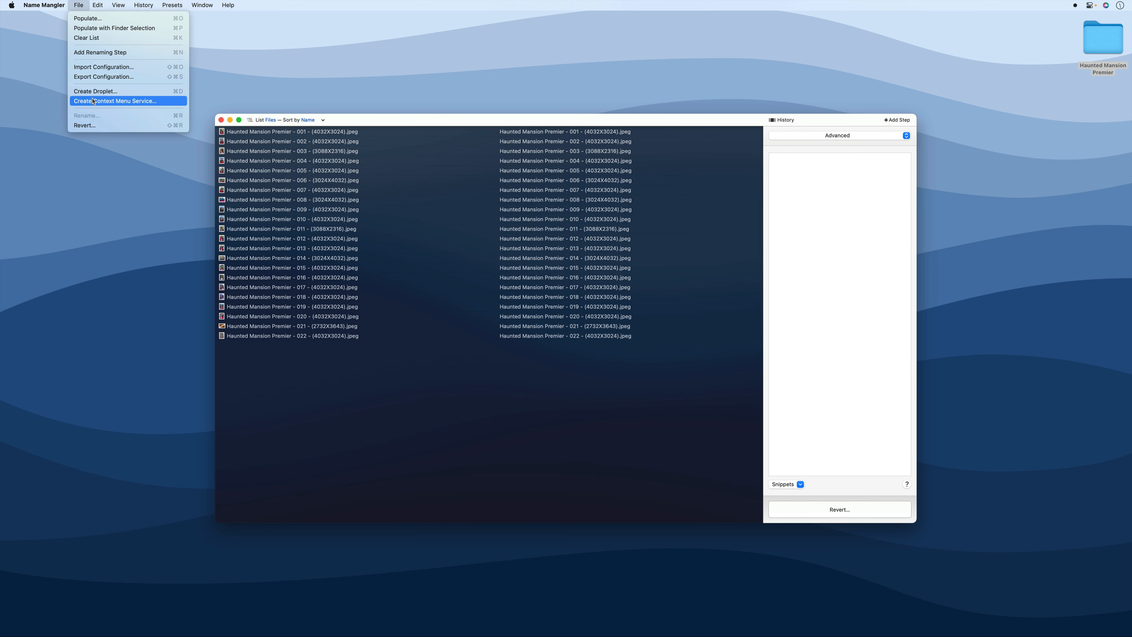